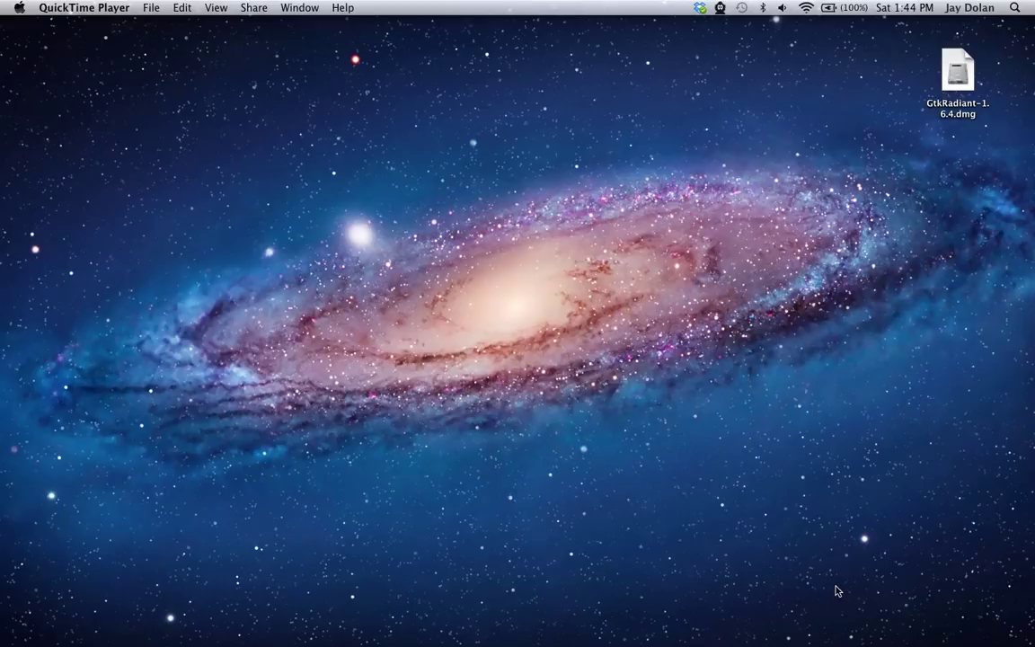
Preview the Quake2World folder's Quake2World.app and Update.app from the Dock's Applications stack, then dismiss it
mouse_move(796, 639)
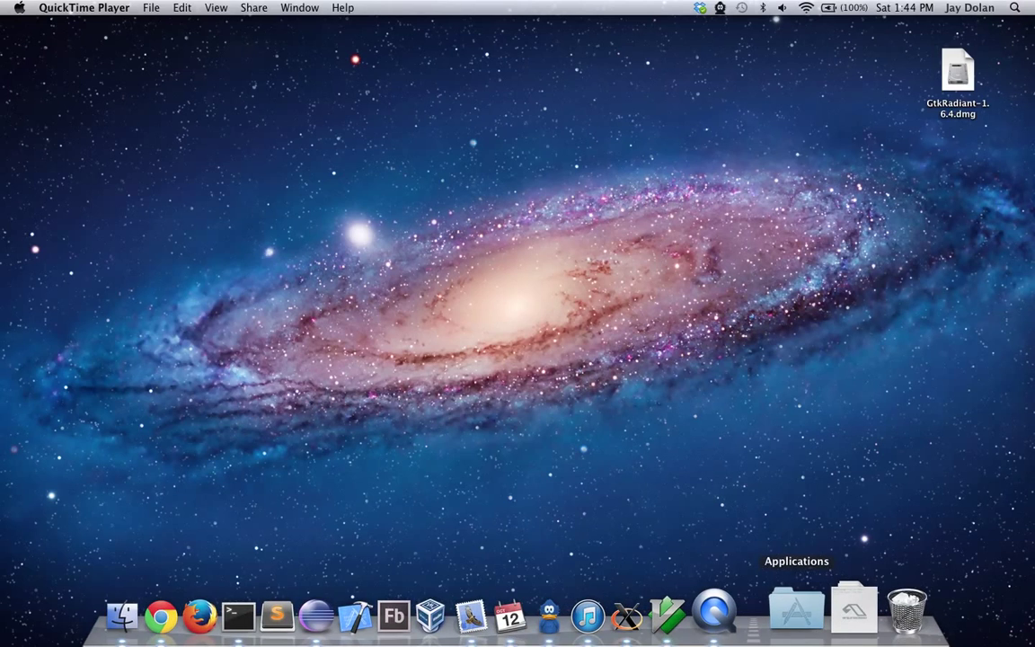
click(796, 611)
scroll(792, 373, down, 10)
scroll(791, 373, down, 5)
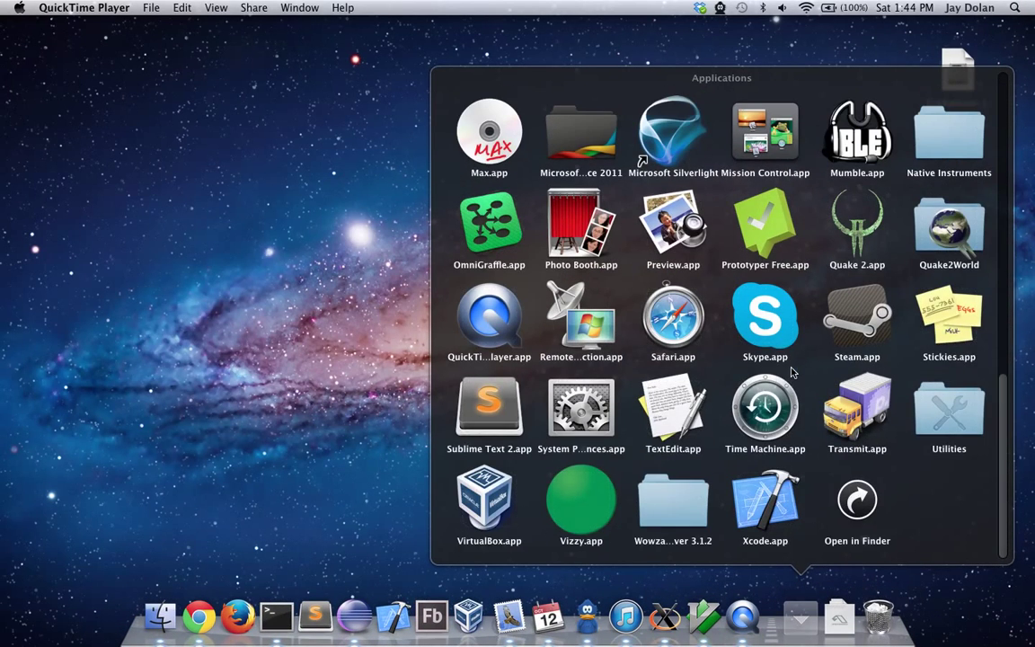
click(952, 233)
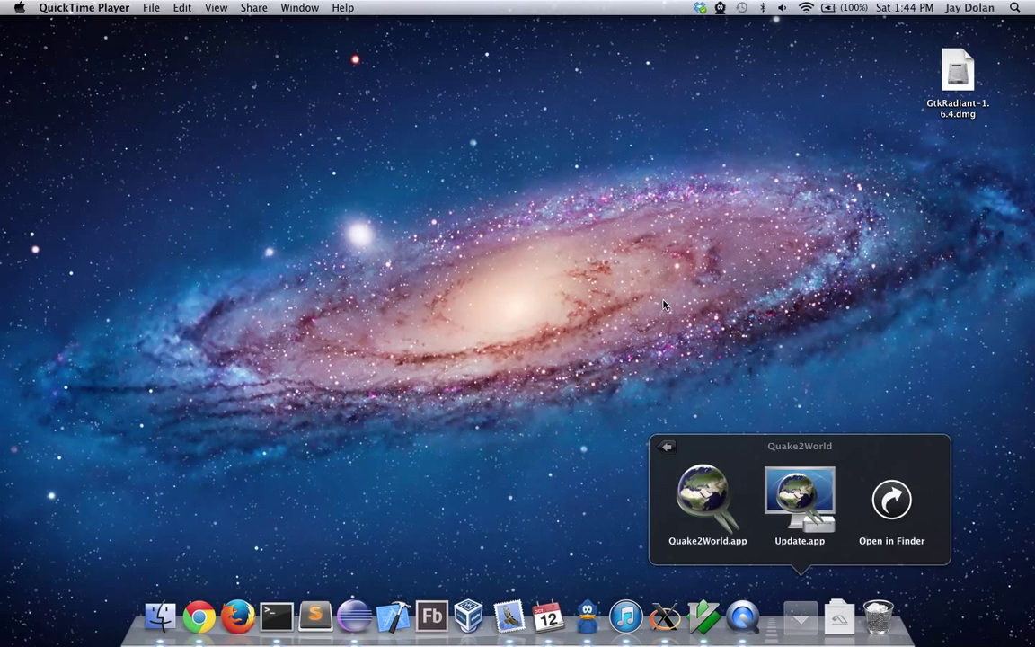
click(720, 212)
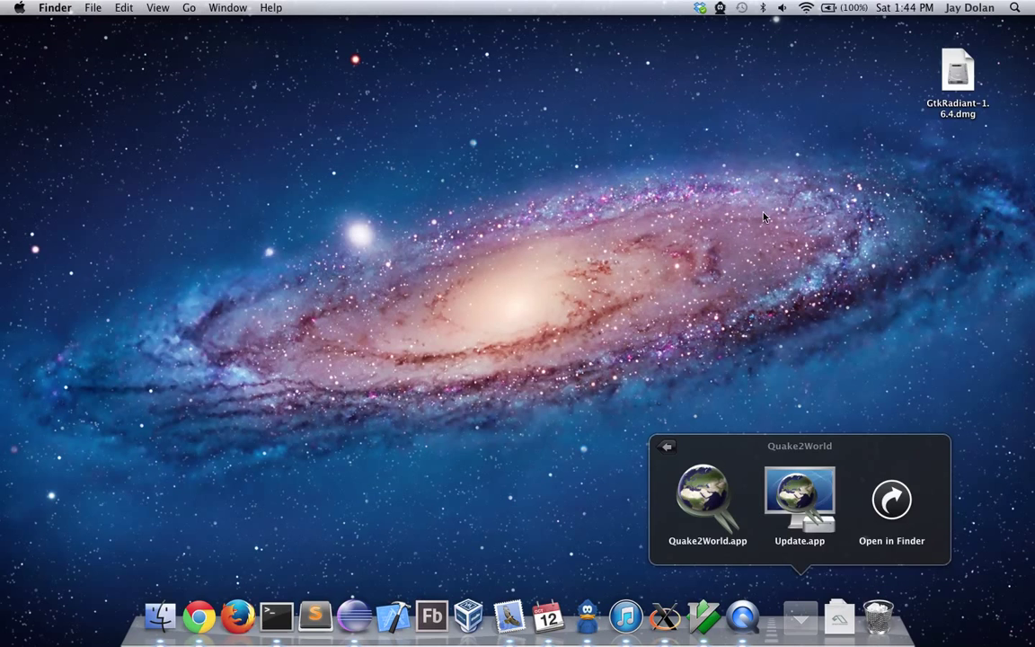
Open GtkRadiant-1.6.4.dmg and copy GtkRadiant.app into the Applications folder
click(958, 87)
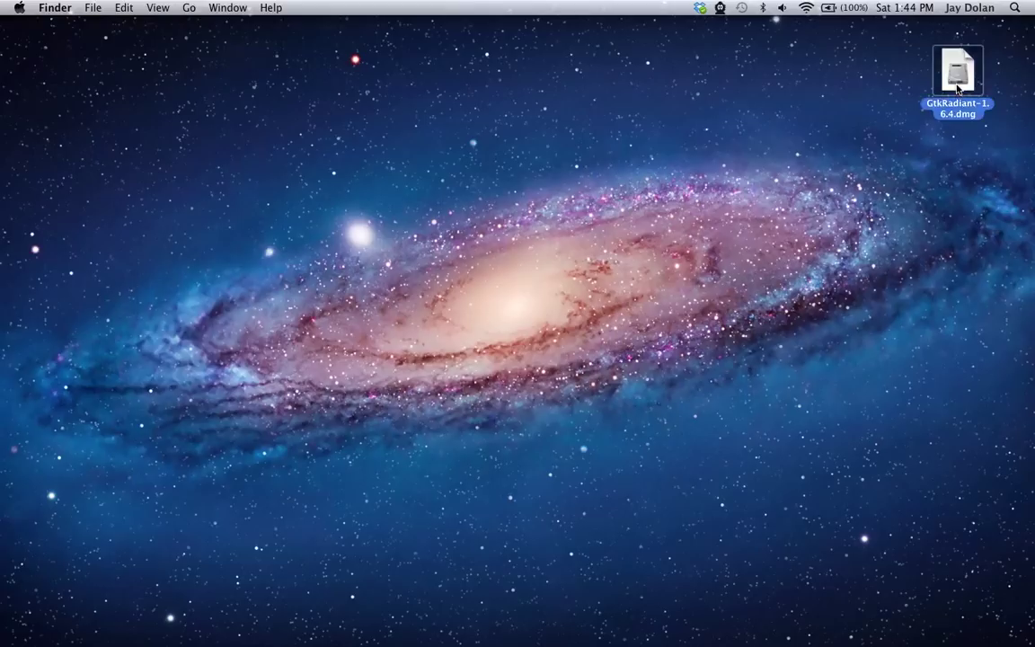
double_click(958, 88)
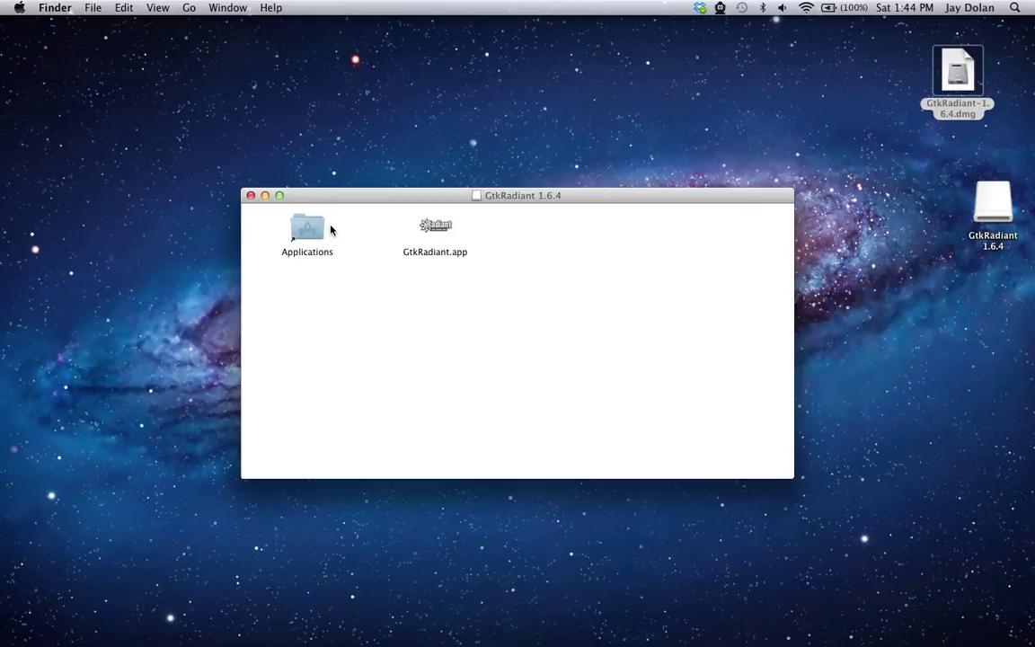
drag(434, 256, 306, 239)
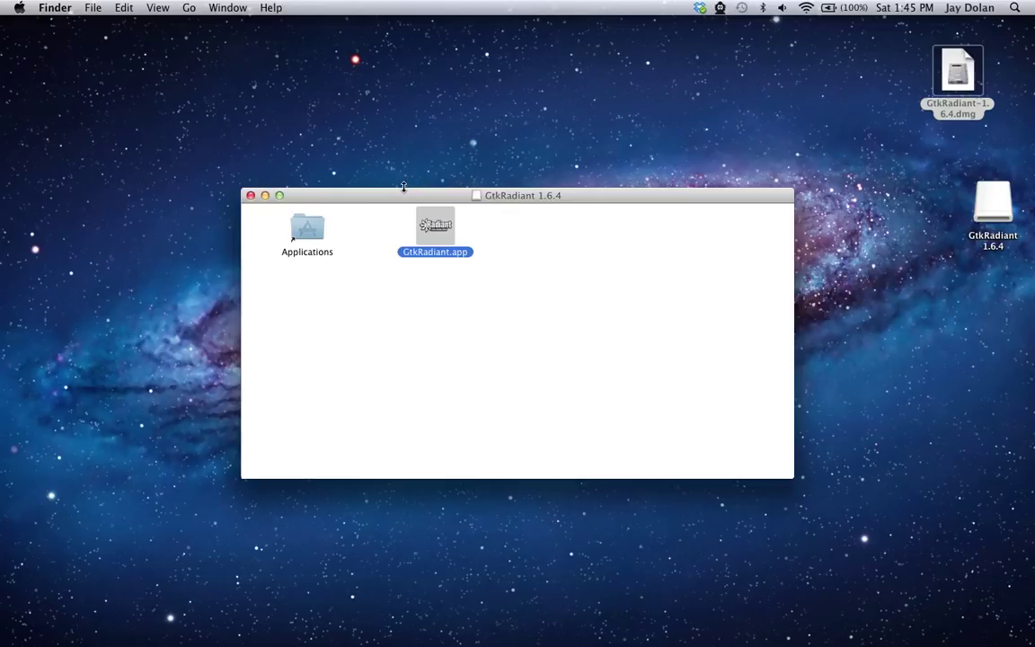
Eject the GtkRadiant 1.6.4 volume and search Spotlight for 'gtkra'
click(251, 195)
click(988, 196)
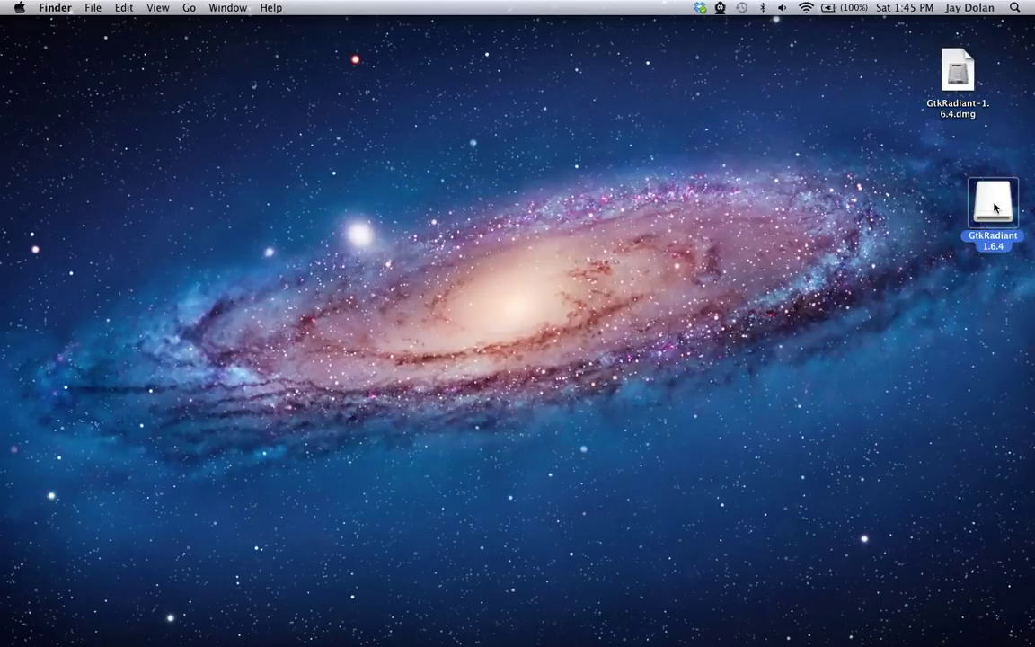
right_click(992, 208)
click(876, 231)
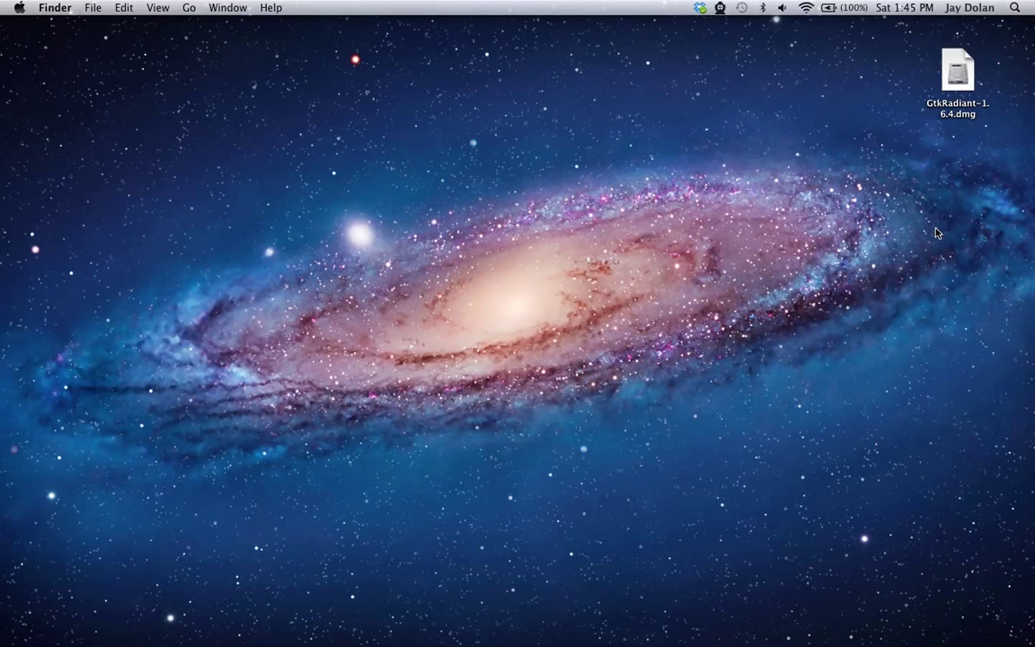
key(super+space)
text(gtkr)
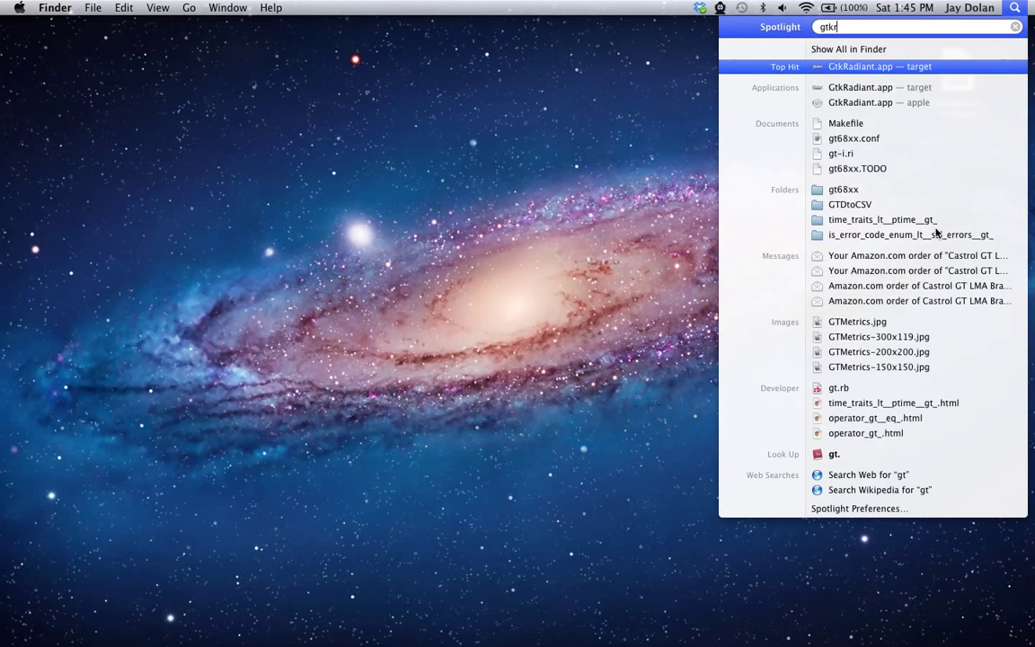
text(a)
Launch GtkRadiant from the Spotlight top hit and center its Select a game dialog
key(Return)
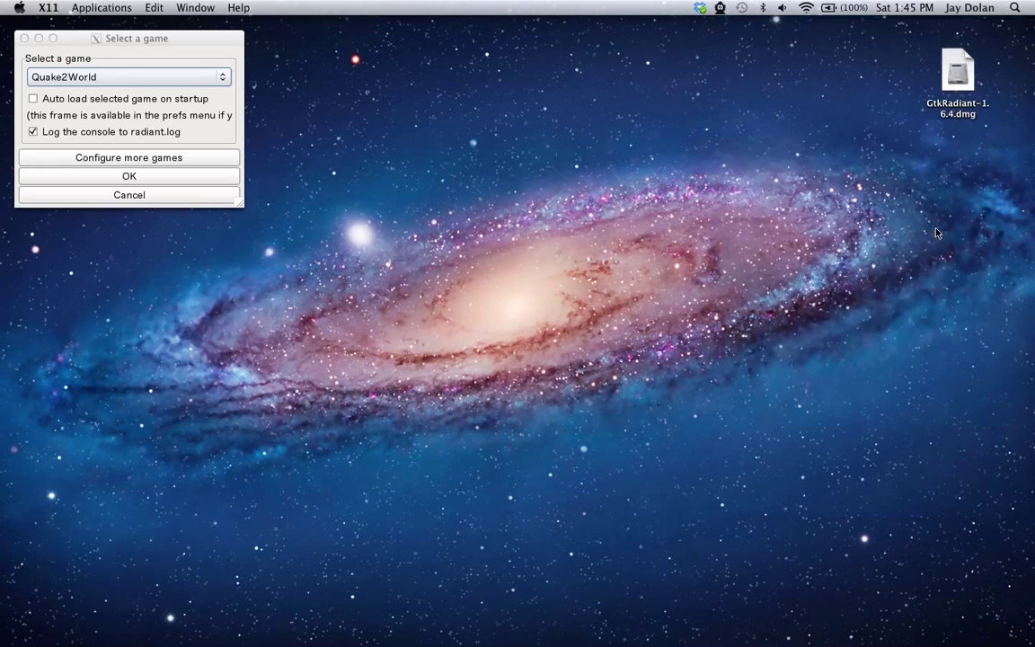
drag(188, 41, 528, 133)
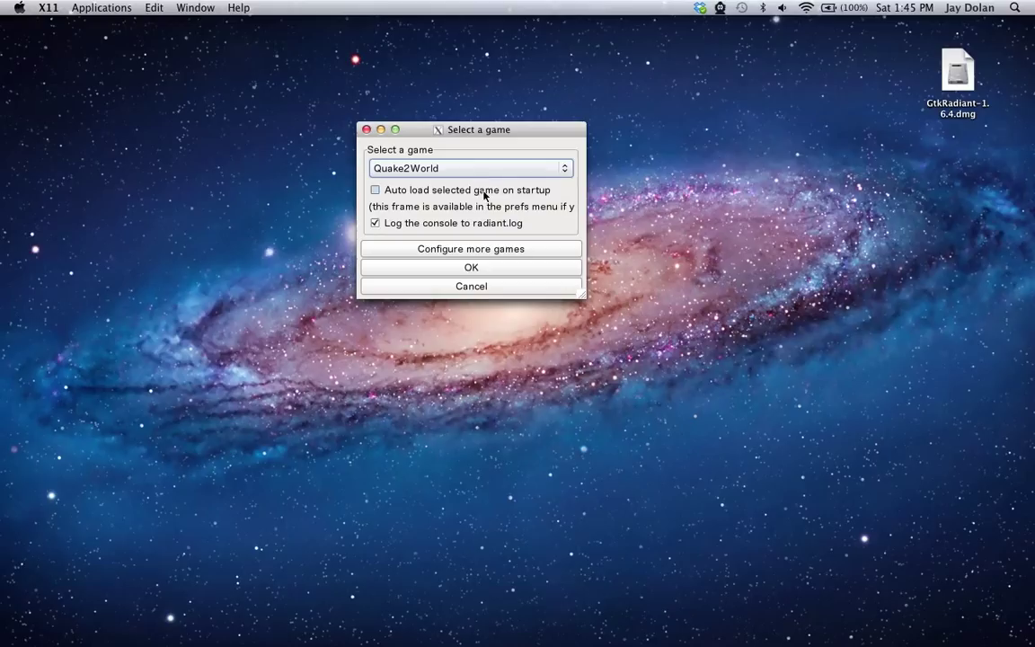
Open Configure more games, center it, and choose Quake2World from the games dropdown
click(481, 249)
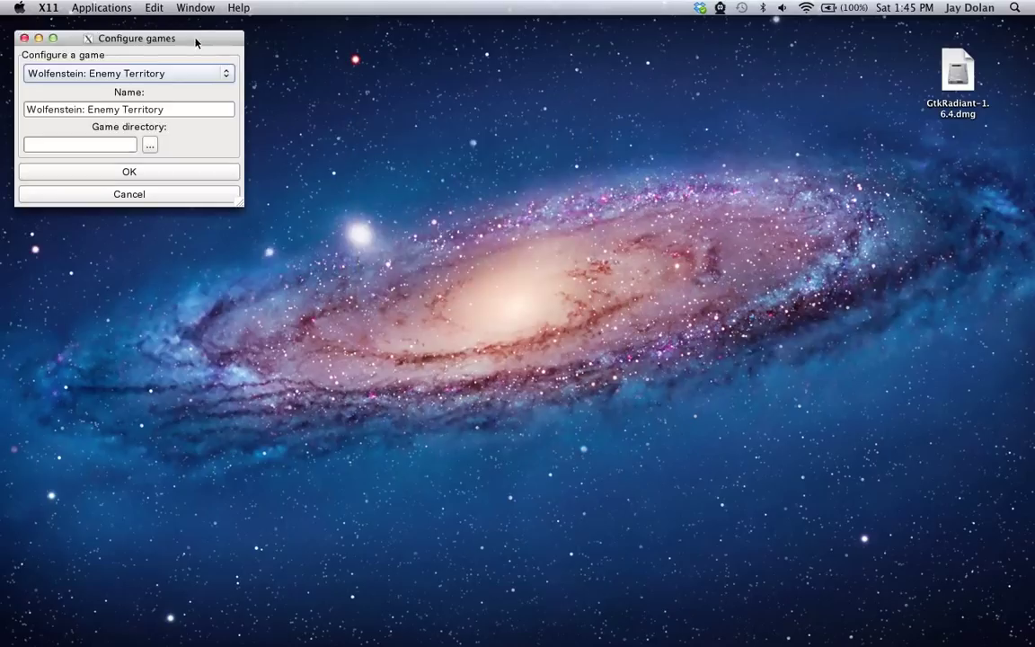
drag(196, 42, 562, 148)
click(536, 179)
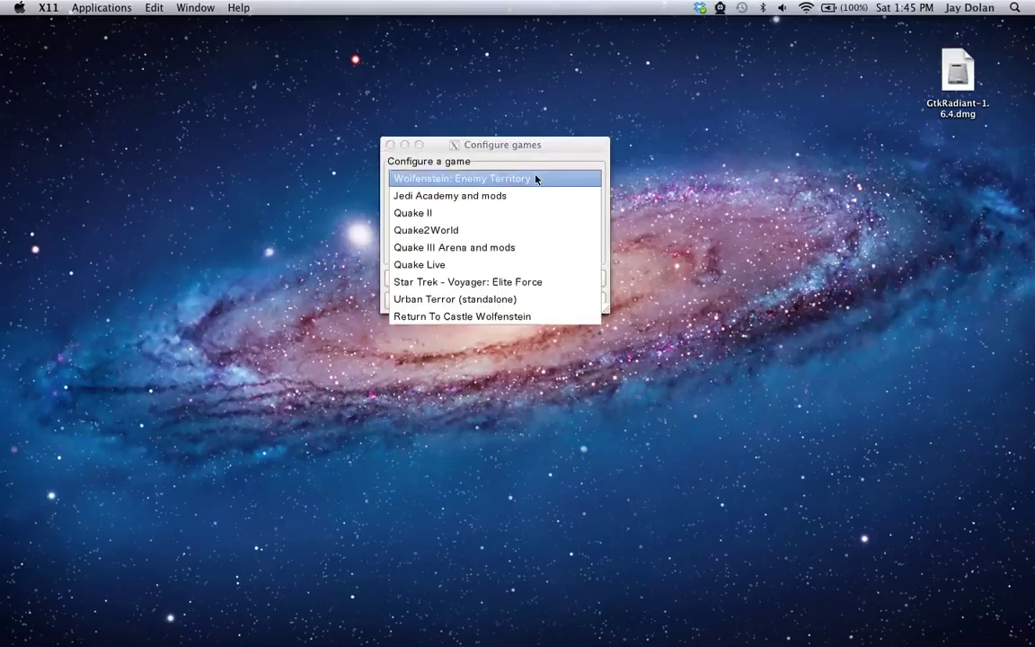
click(485, 230)
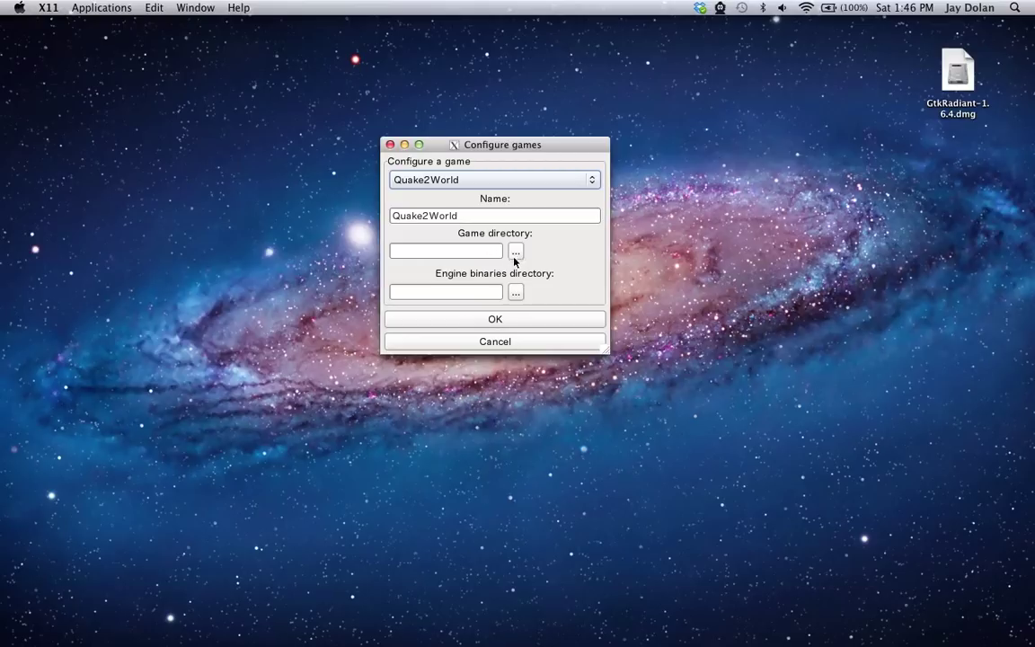
Set the game directory to Applications/Quake2World/Quake2World.app/Contents/MacOS via the file system chooser
click(515, 252)
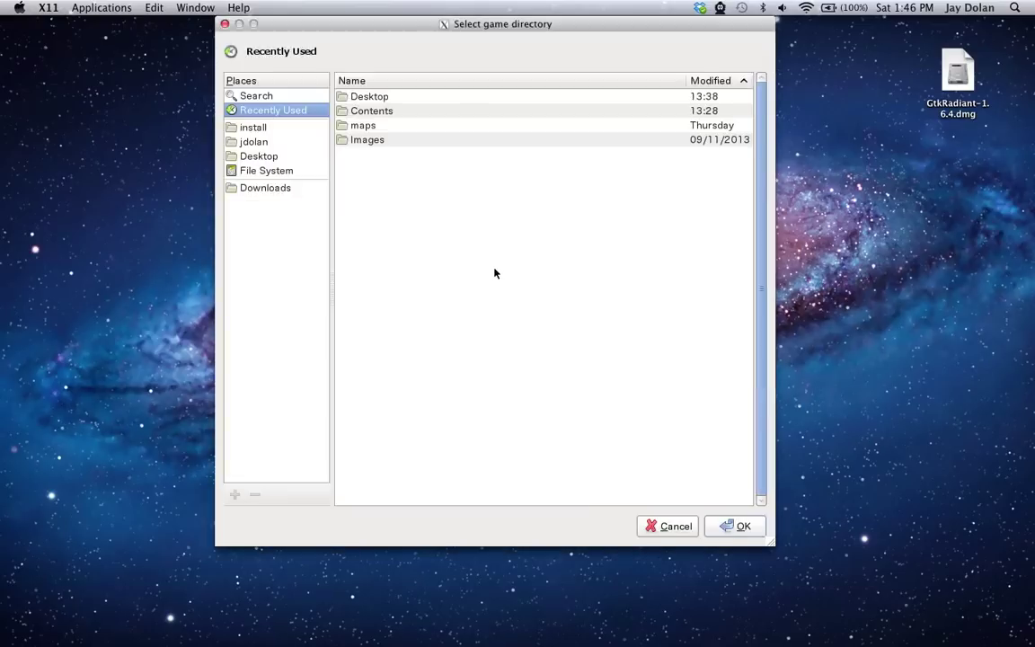
drag(429, 36, 526, 111)
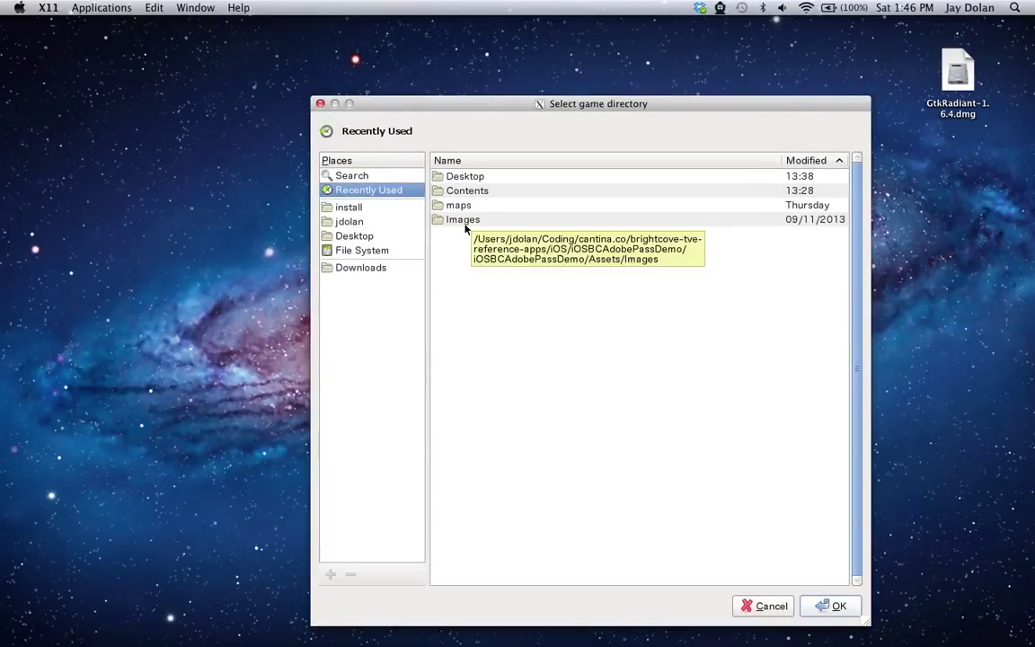
click(384, 251)
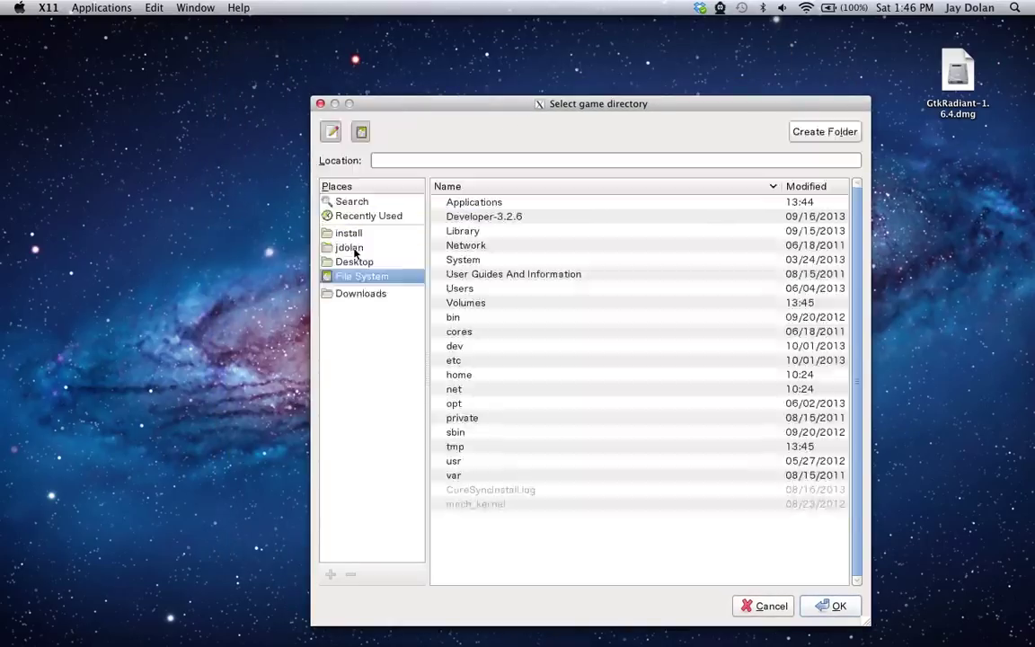
double_click(494, 205)
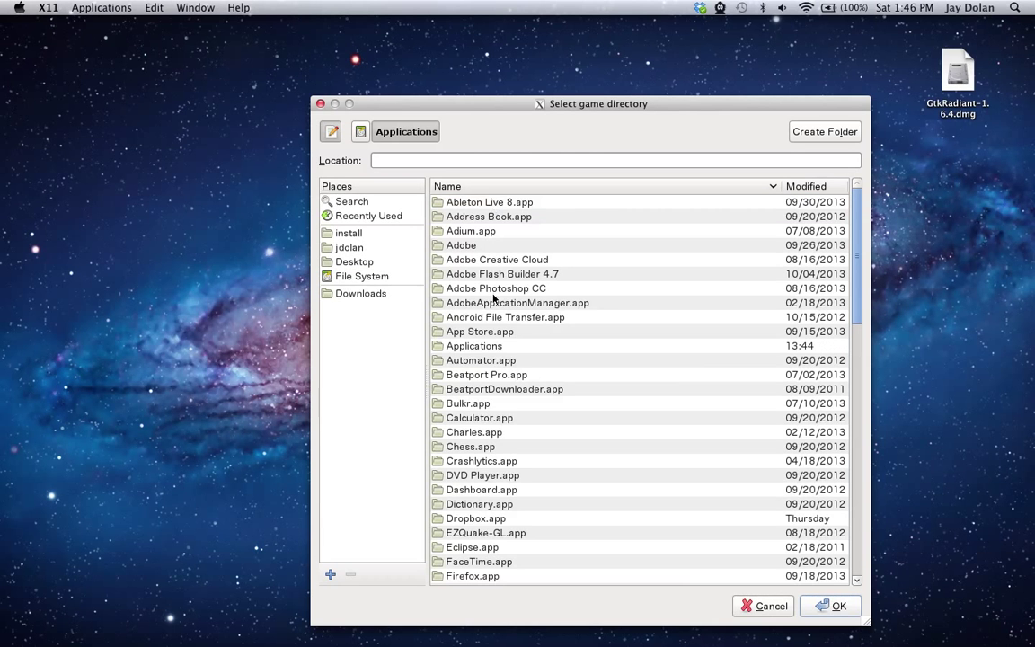
scroll(493, 298, down, 8)
double_click(455, 385)
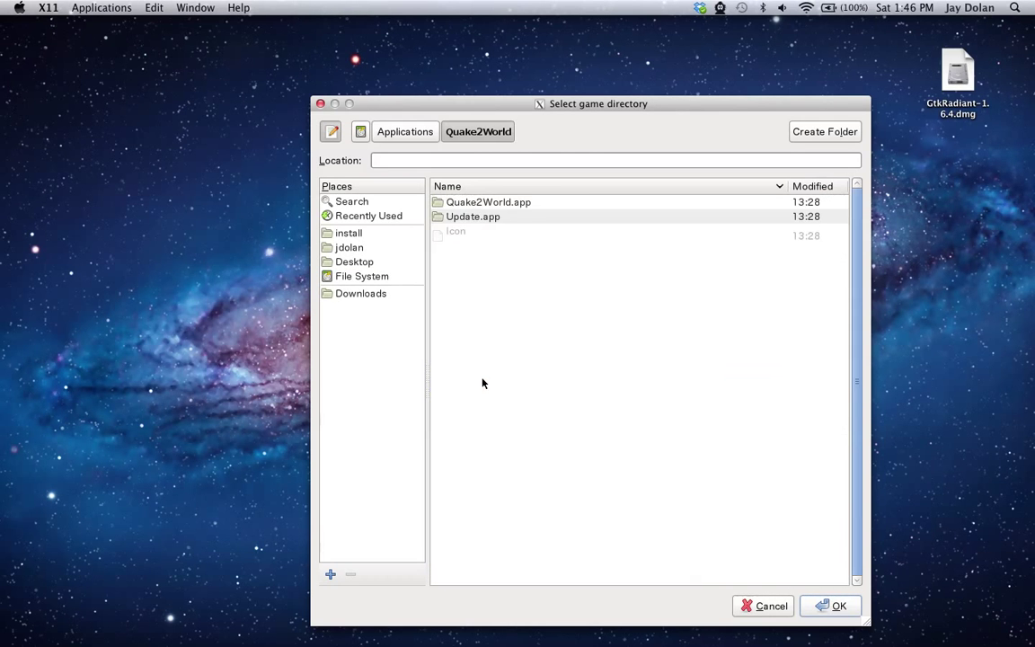
double_click(474, 206)
double_click(474, 204)
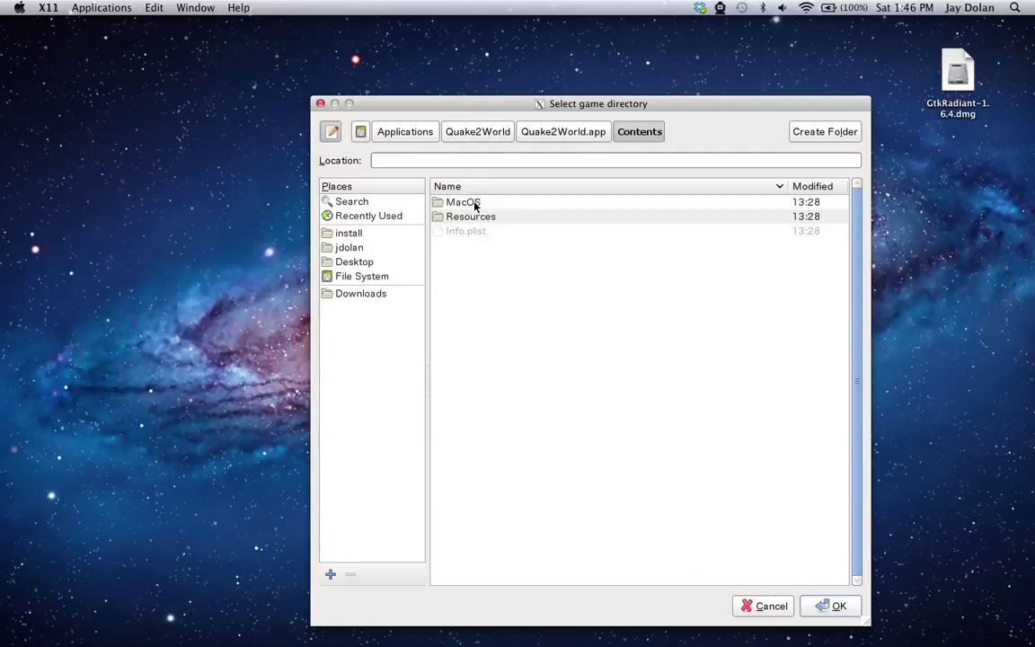
click(469, 204)
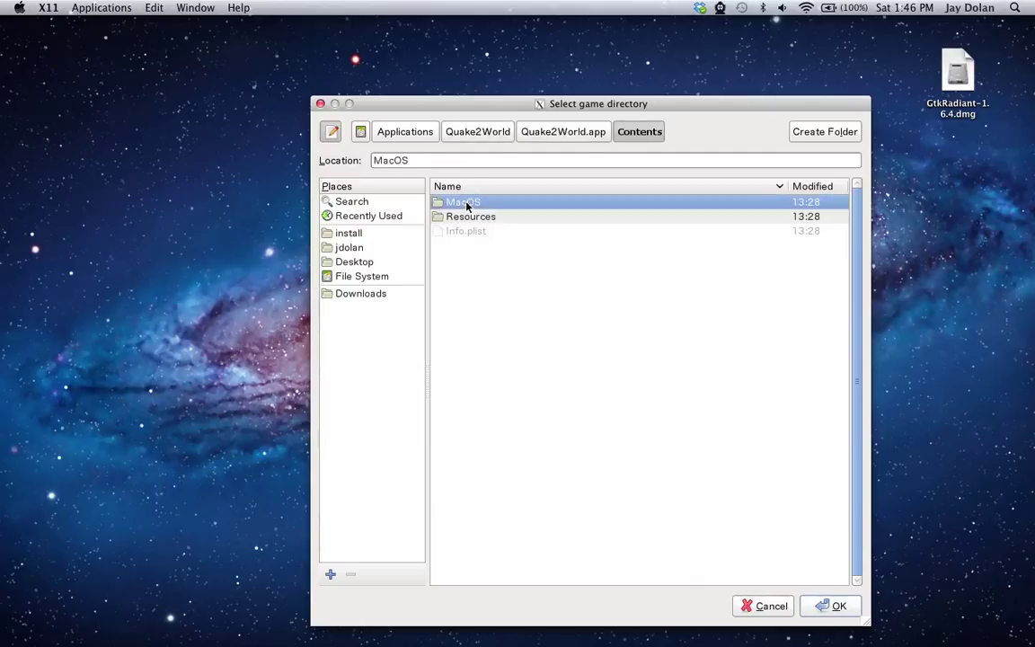
click(834, 606)
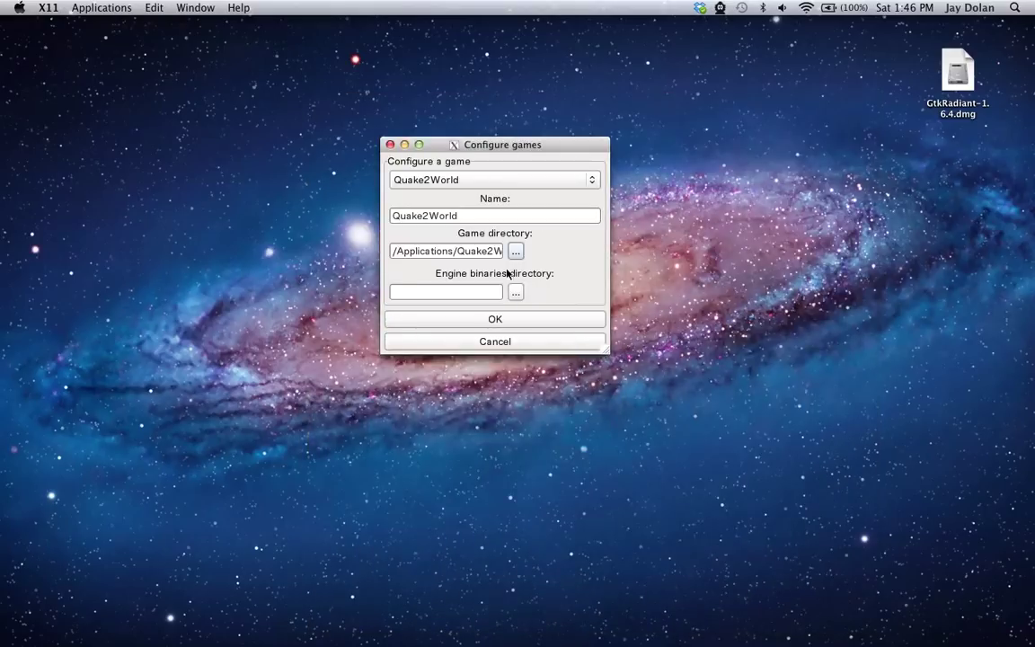
Move the MacOS path from the Game directory field into the Engine binaries directory field
triple_click(483, 255)
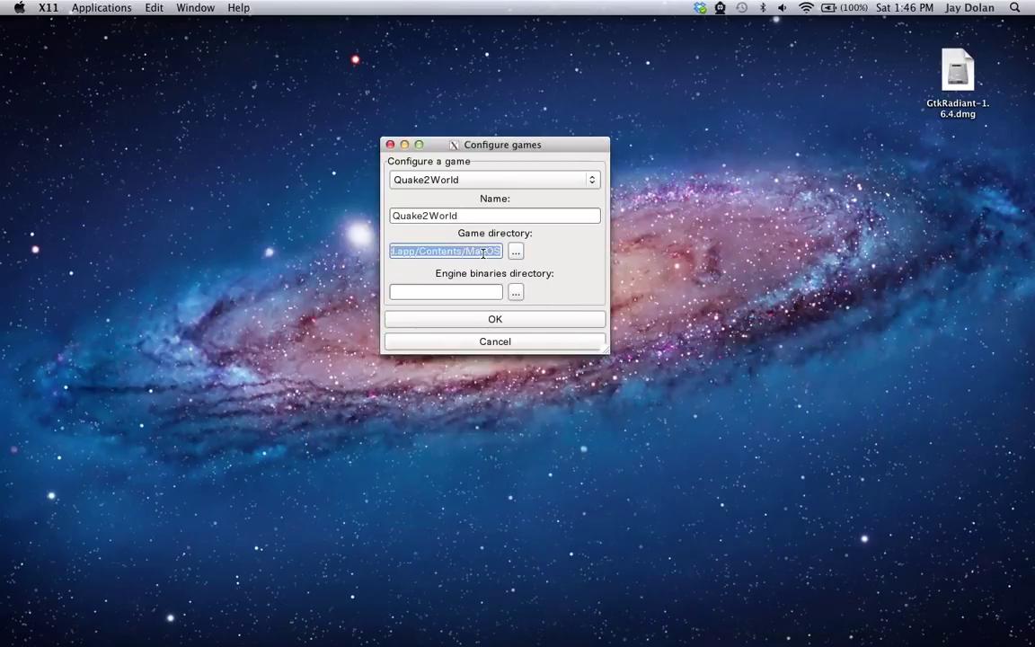
key(ctrl+x)
click(486, 291)
key(ctrl+v)
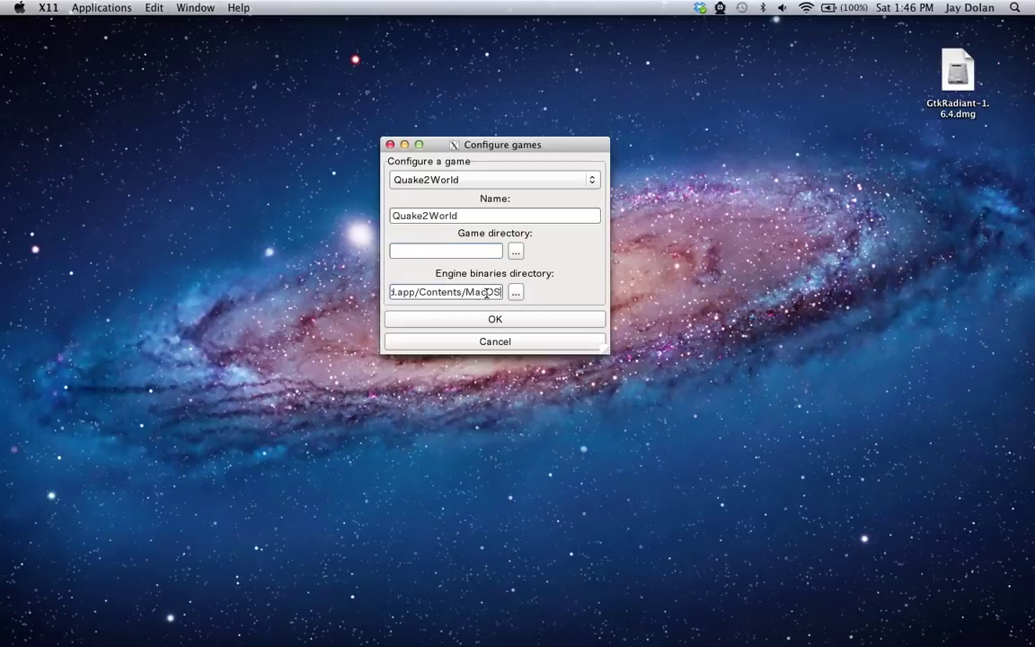
Reopen the game directory chooser and browse from the file system root into Applications
click(516, 252)
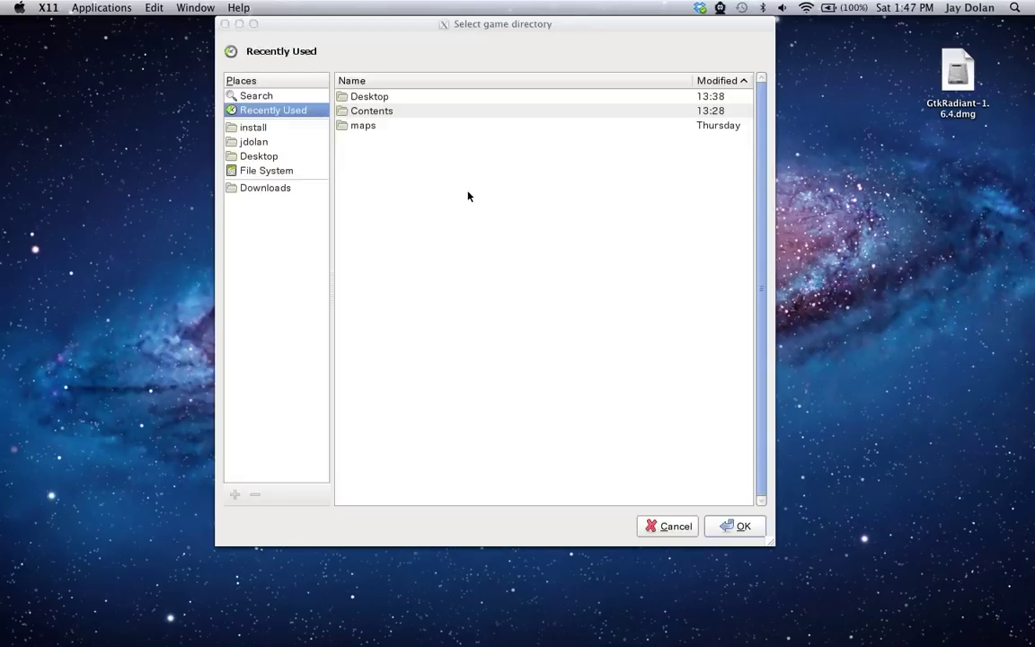
click(503, 41)
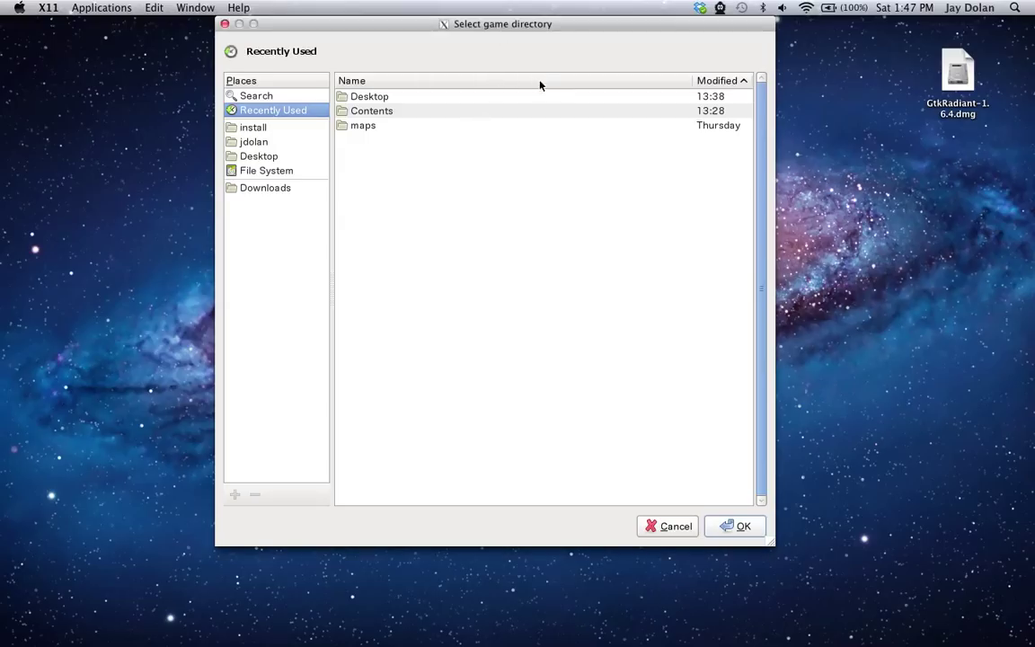
click(386, 111)
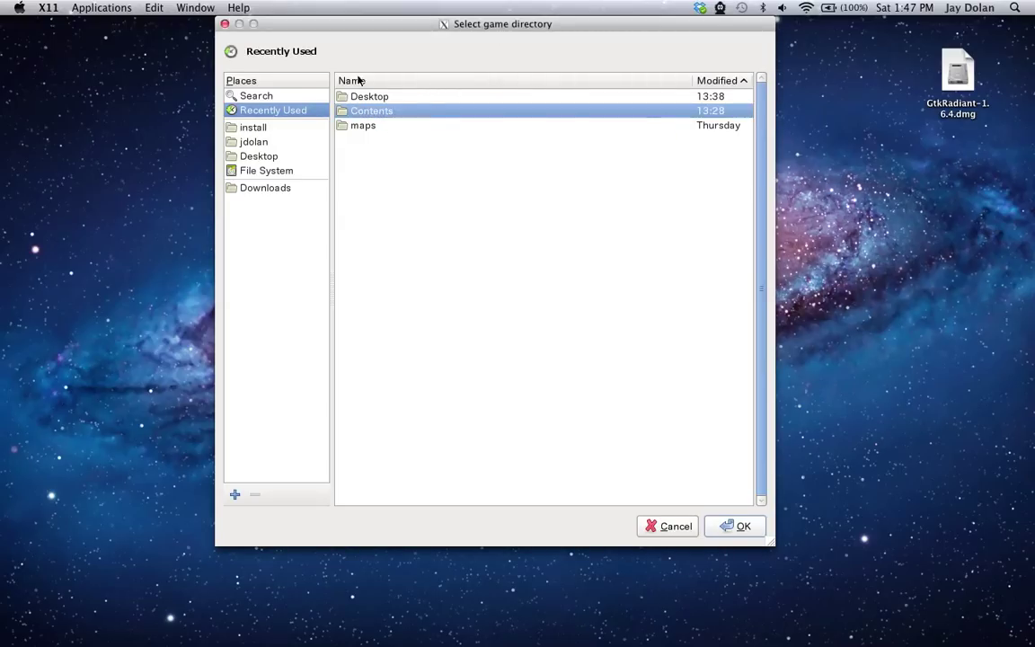
drag(360, 27, 416, 25)
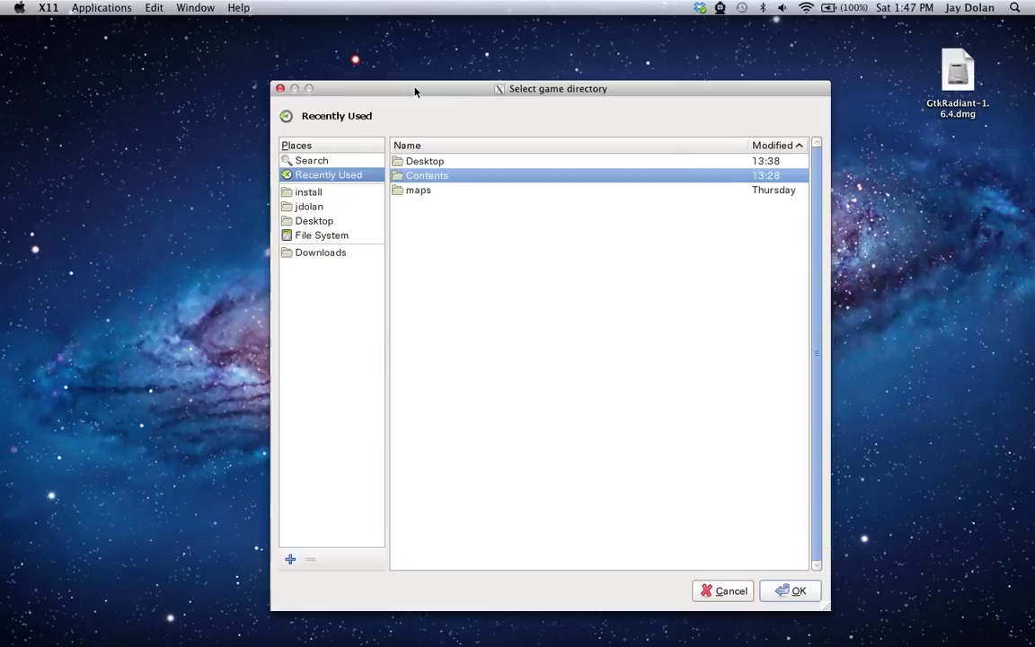
click(310, 236)
double_click(445, 188)
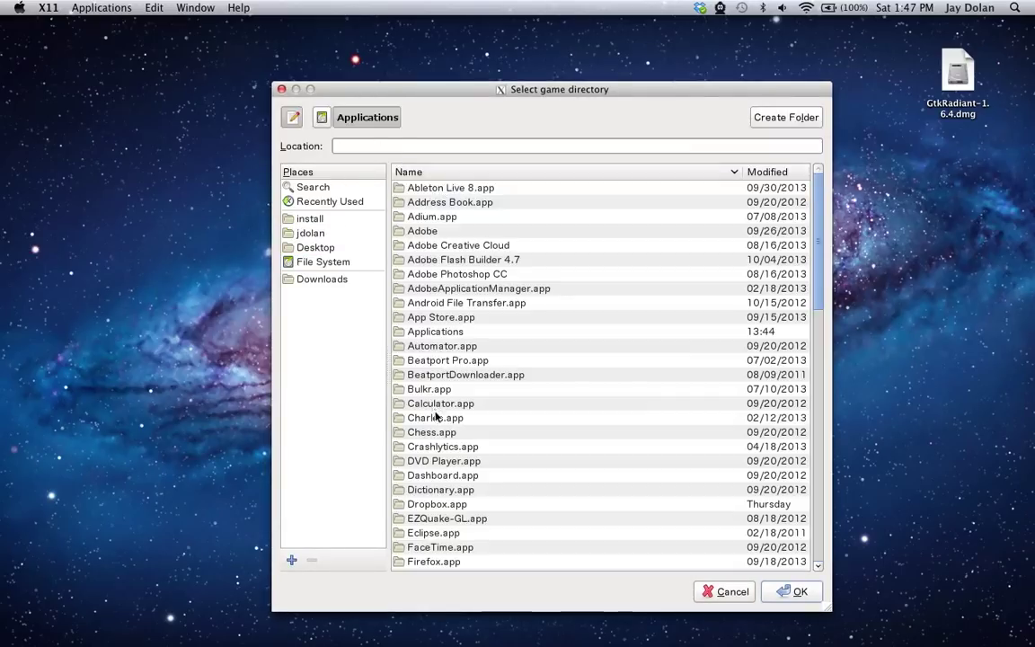
scroll(437, 416, down, 5)
scroll(438, 416, down, 3)
scroll(440, 422, down, 4)
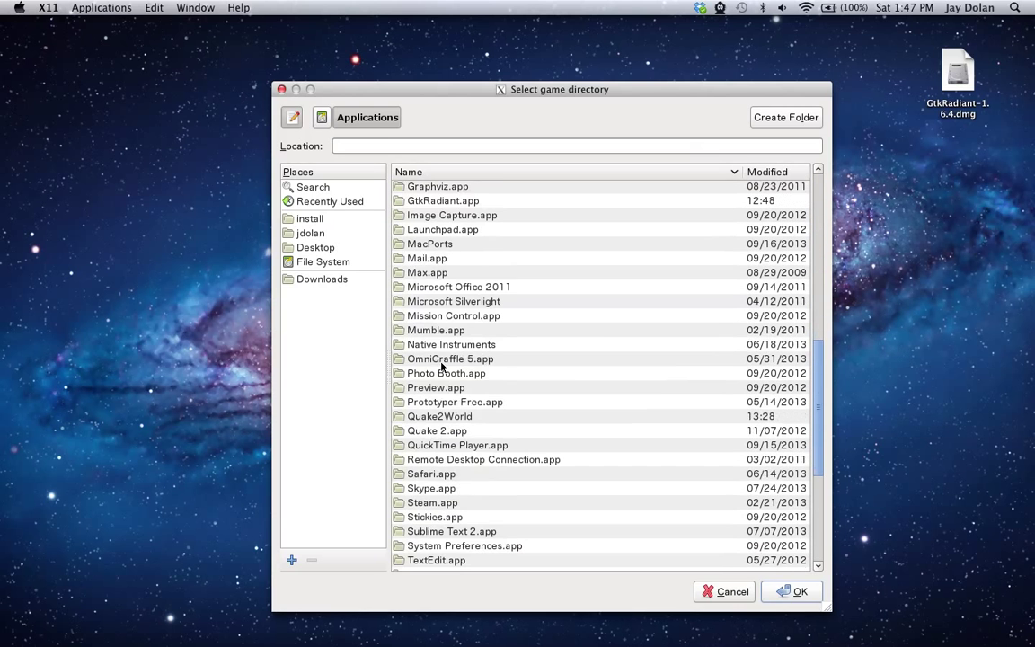
Choose Quake2World.app's Contents/Resources folder as the game directory
double_click(439, 416)
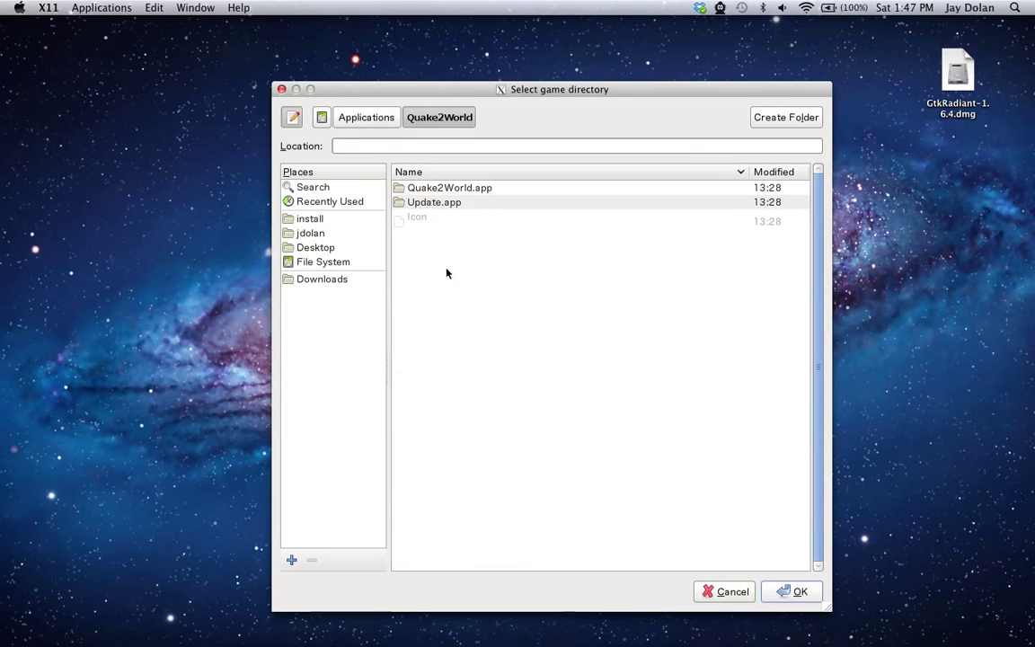
double_click(430, 190)
double_click(428, 191)
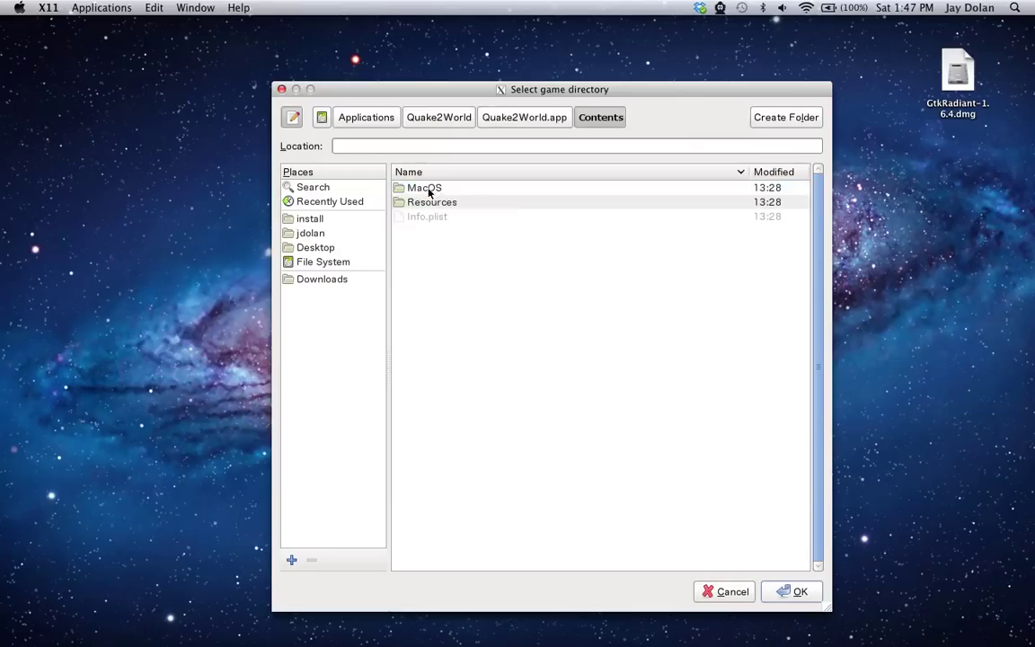
click(432, 203)
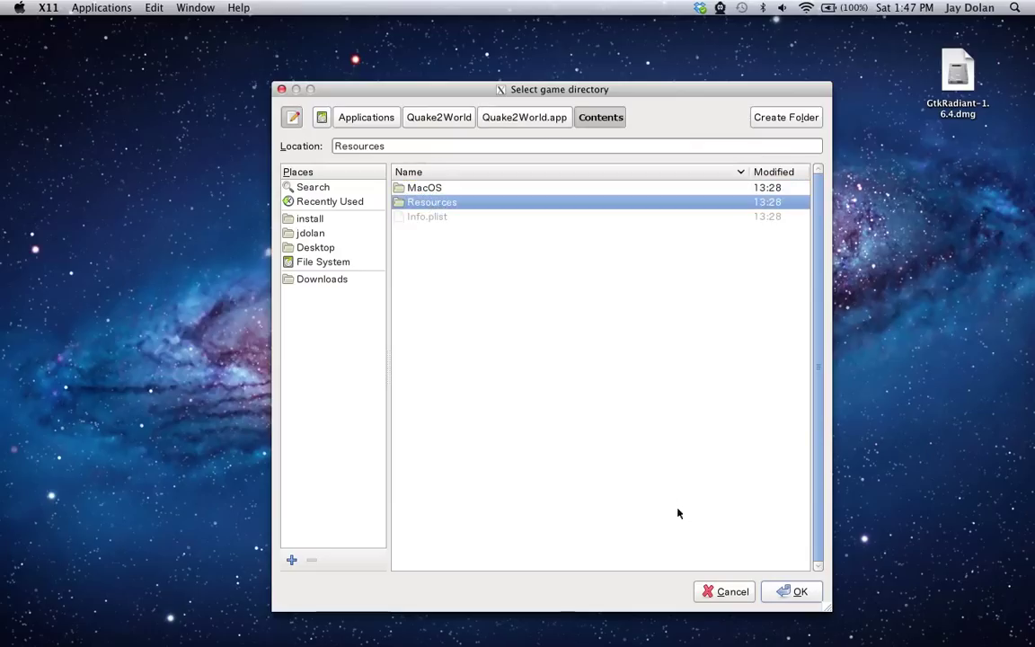
click(784, 592)
drag(483, 292, 515, 296)
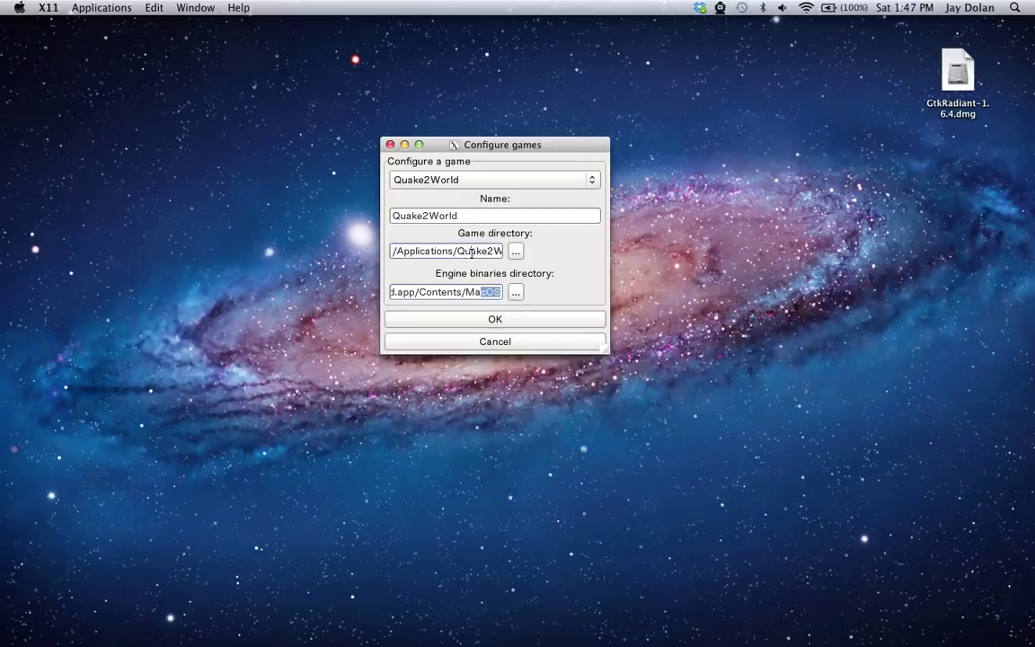
Append /Contents/Resources to the game directory, save the Quake2World configuration, and center the game selection dialog
drag(393, 252, 552, 263)
click(500, 251)
text(/Contents/Resources)
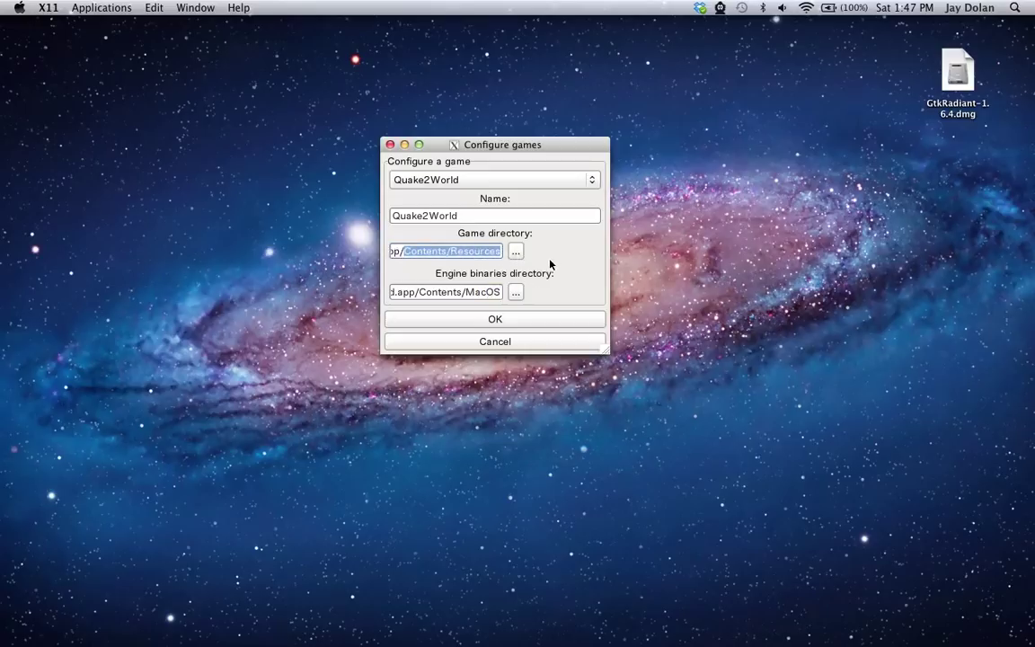
click(496, 320)
drag(163, 38, 528, 123)
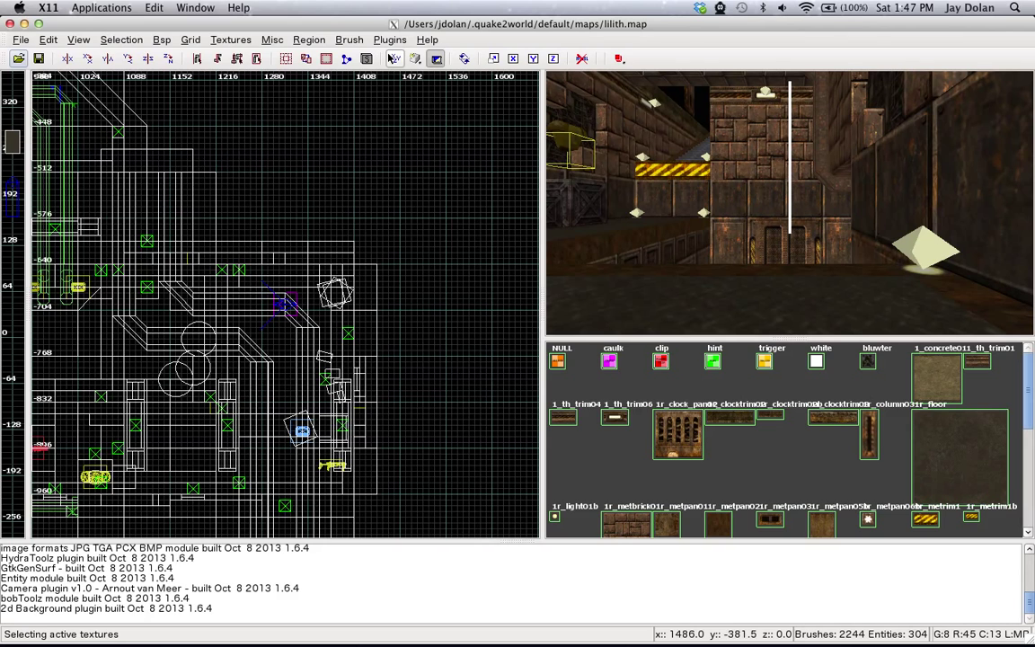
Show the File menu's recent maps list containing fractures.map
click(24, 41)
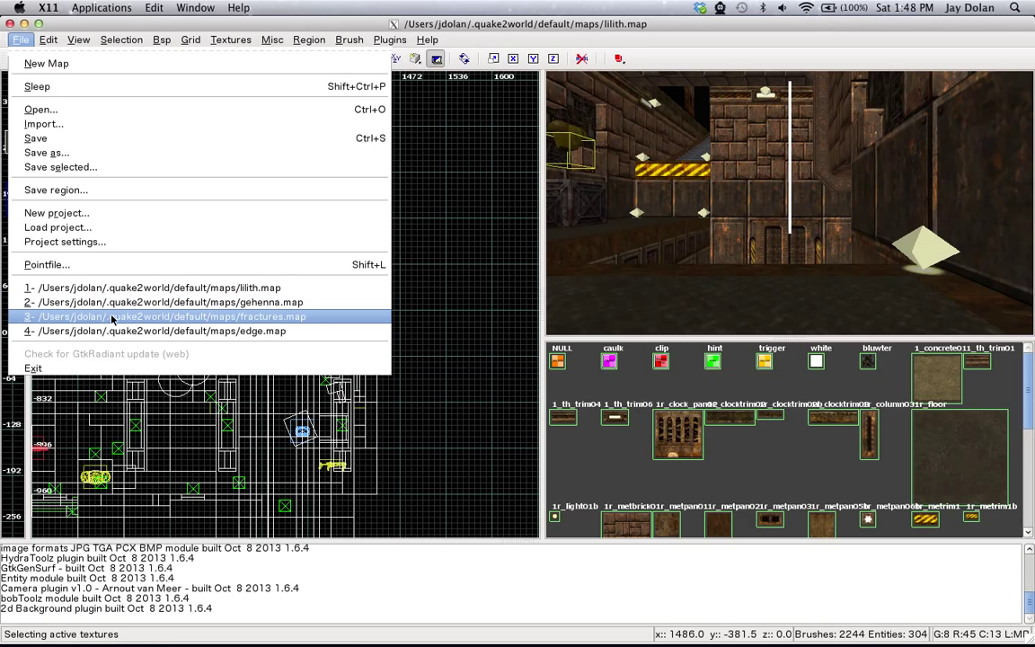
Load fractures.map and fly the 3D camera past the pillar into the lower room, glancing left and right
click(108, 313)
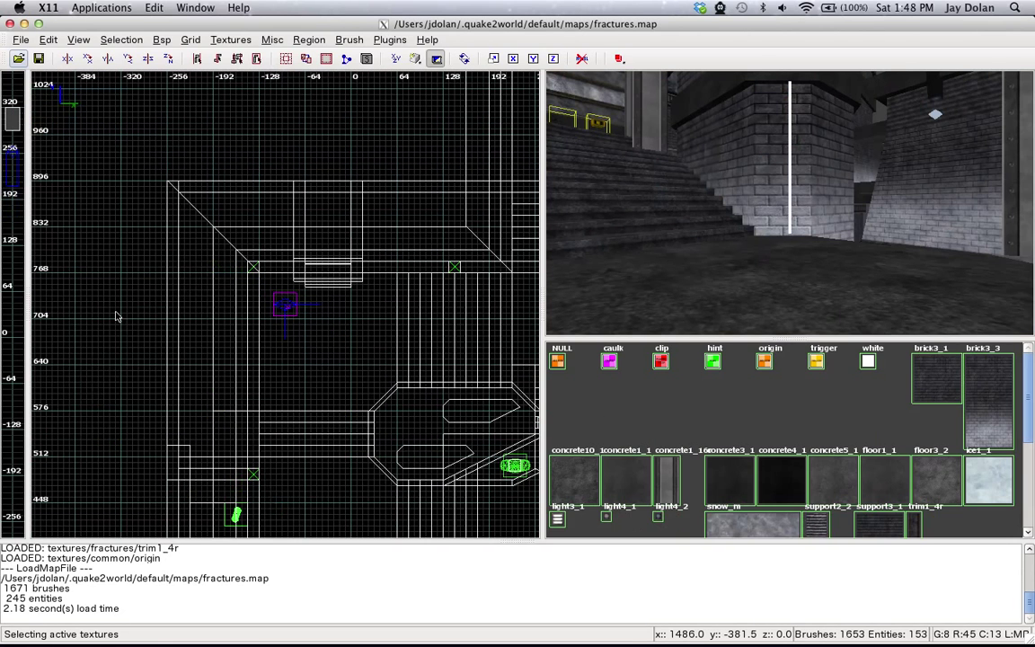
key(Up)
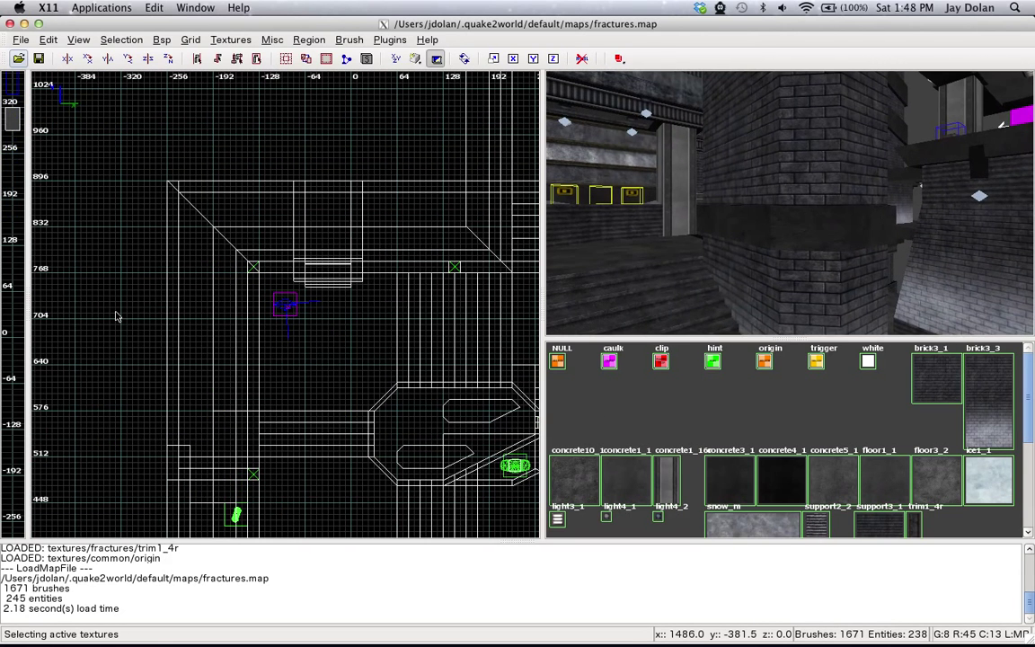
key(Up)
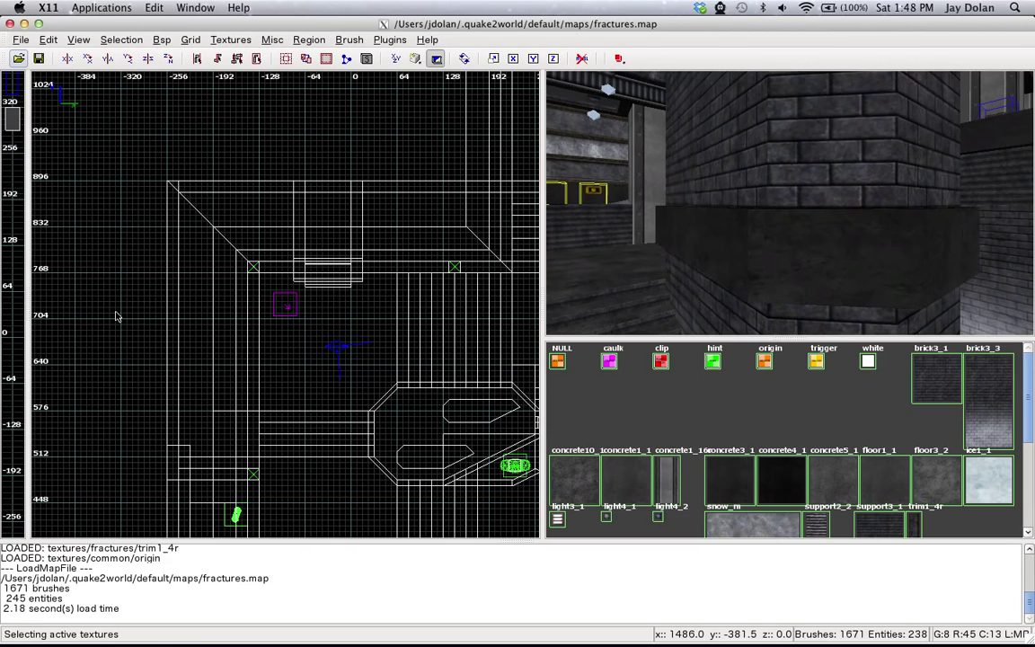
key(Up)
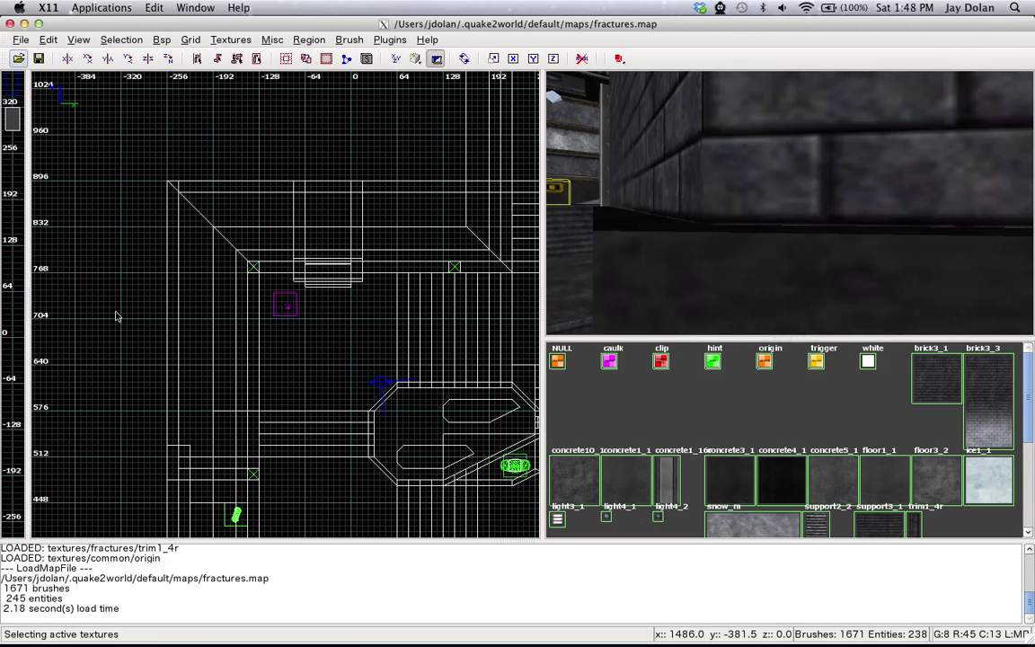
key(Up)
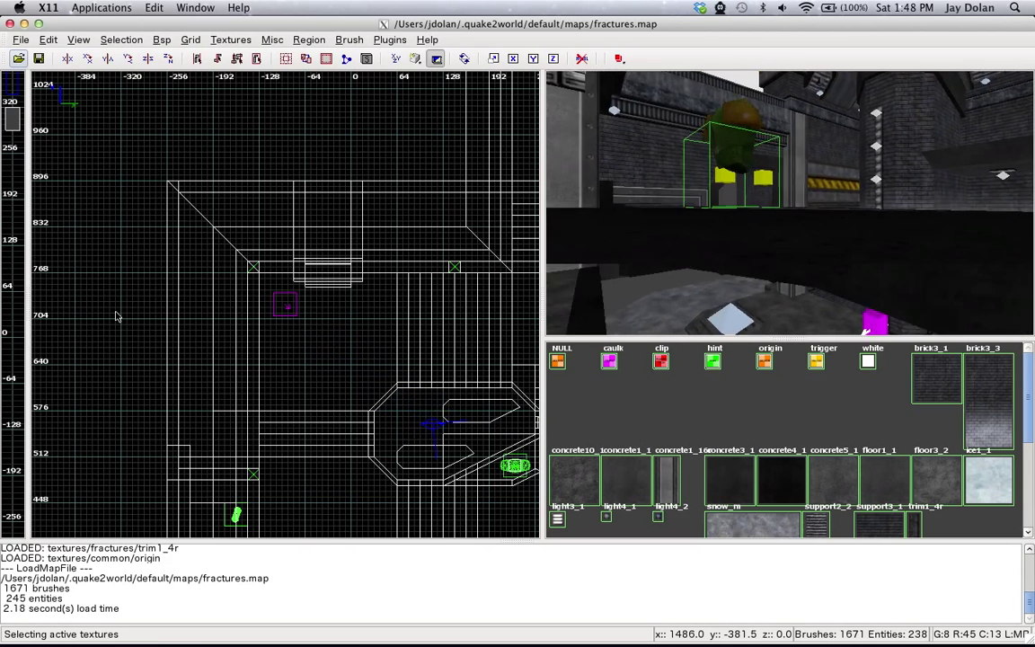
key(Up)
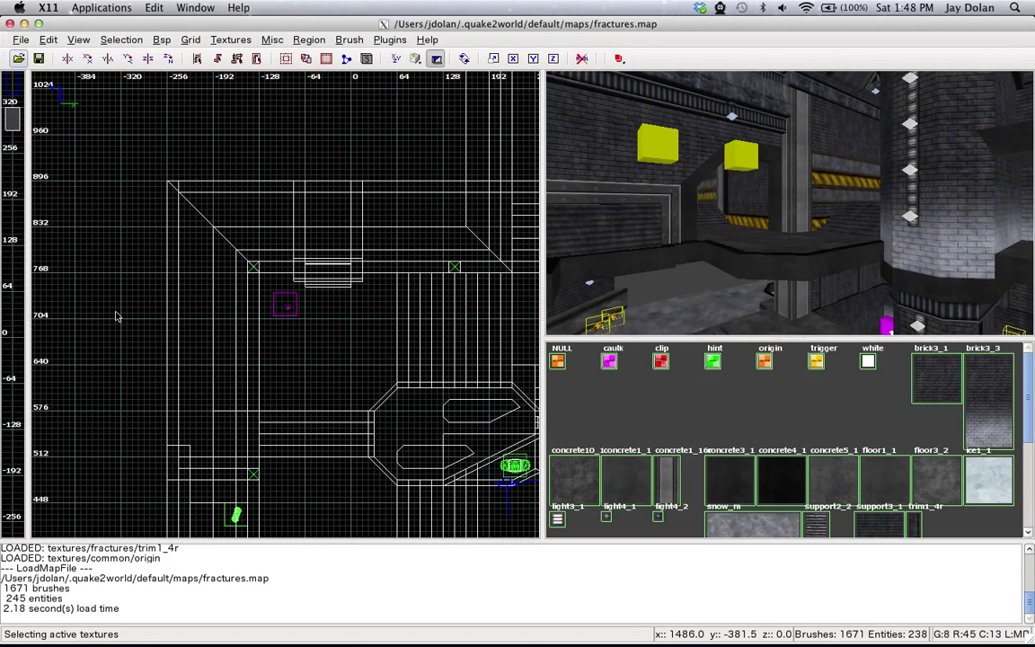
key(Up)
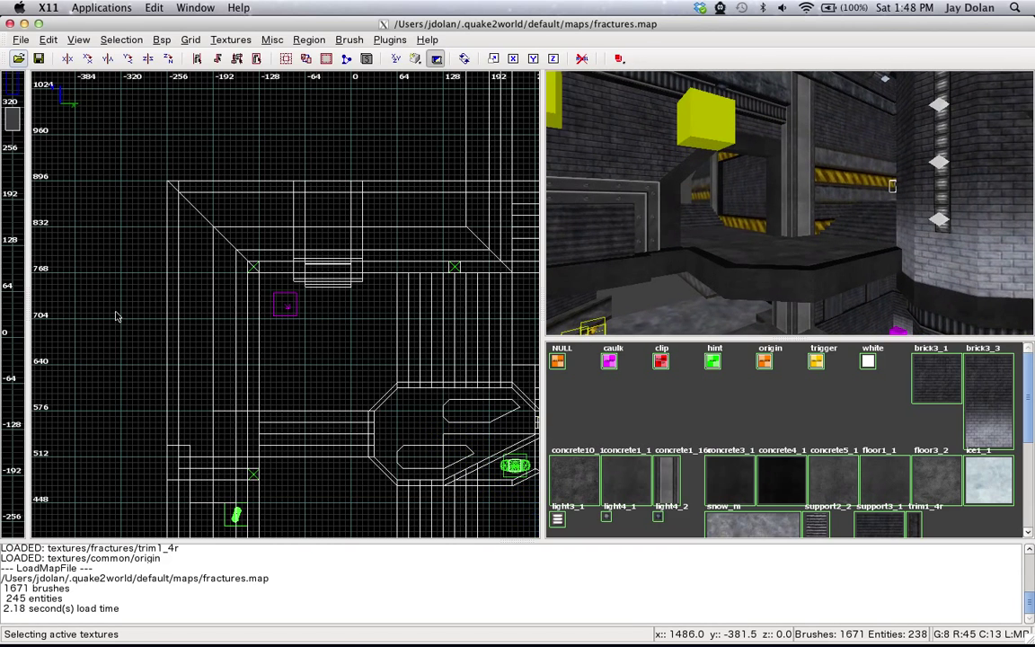
key(Left)
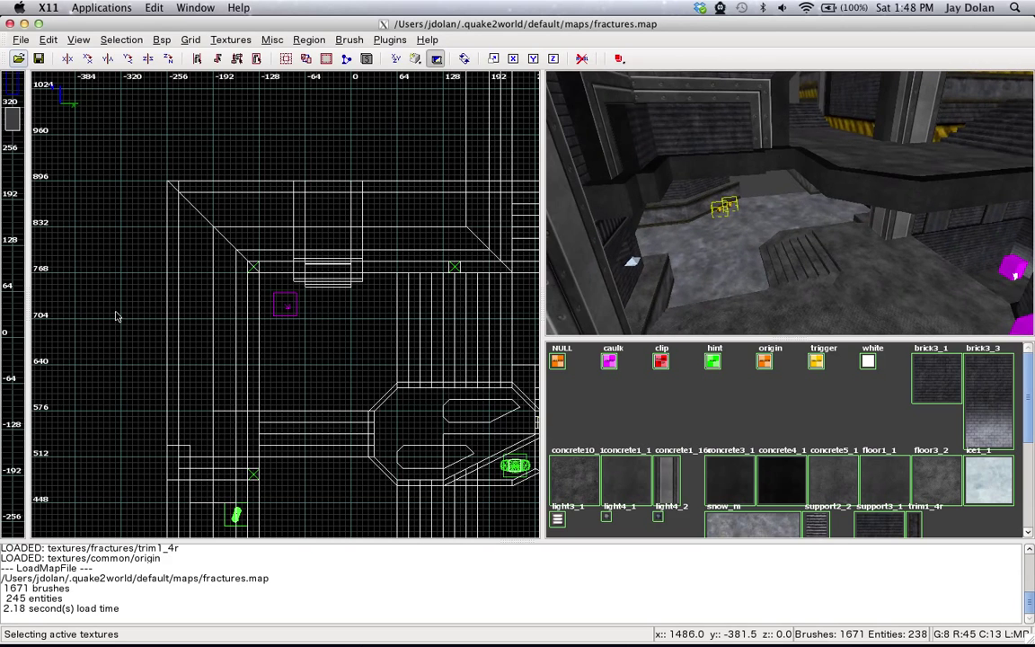
key(Right)
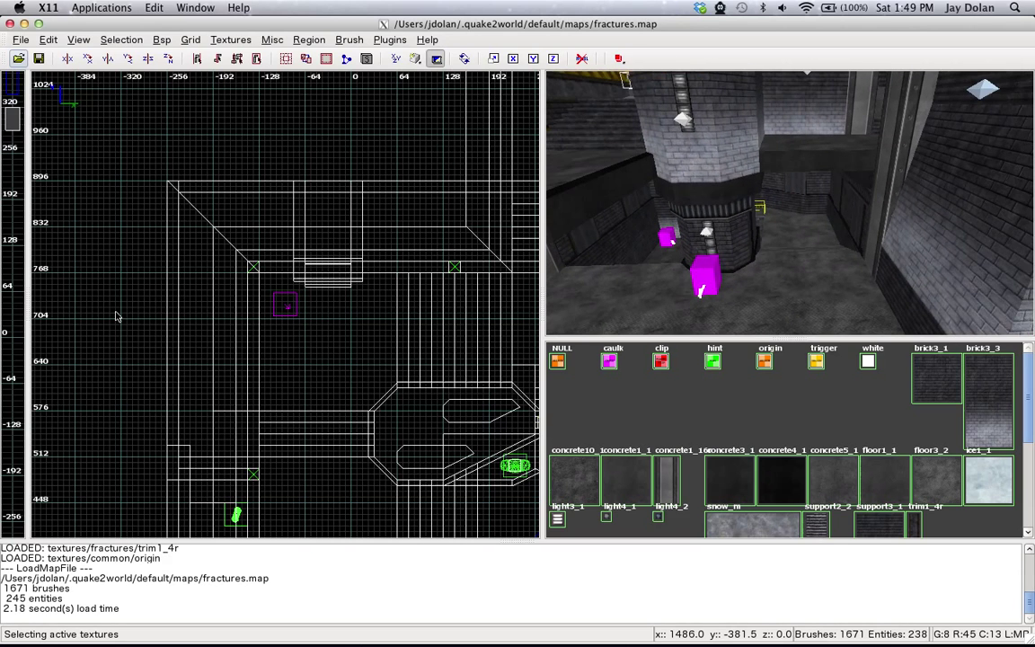
ctrl+shift+click(734, 141)
key(s)
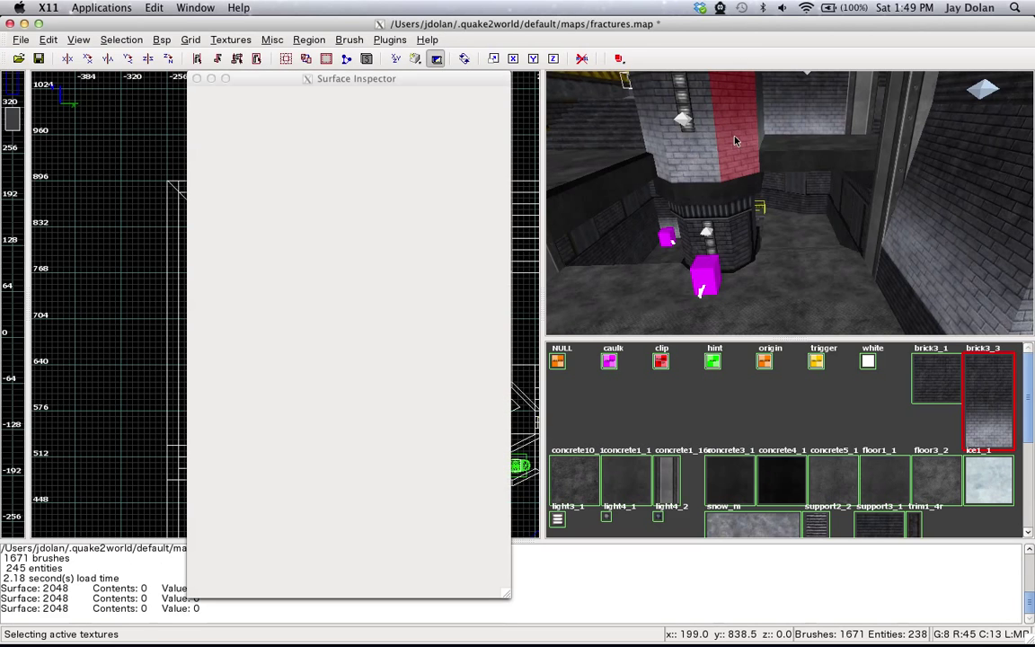
drag(442, 82, 657, 79)
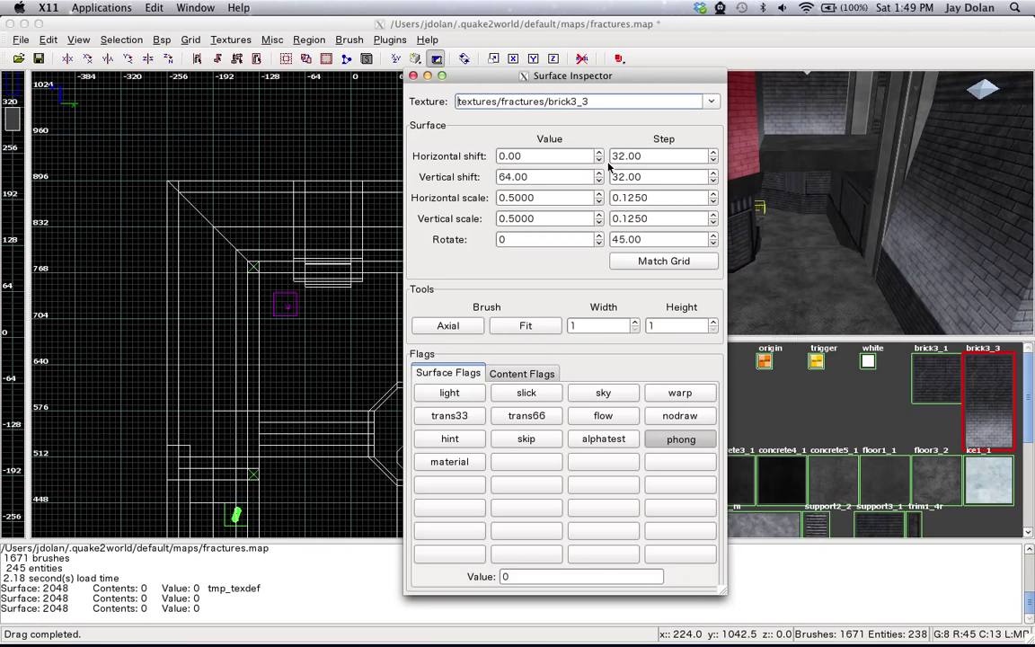
key(Escape)
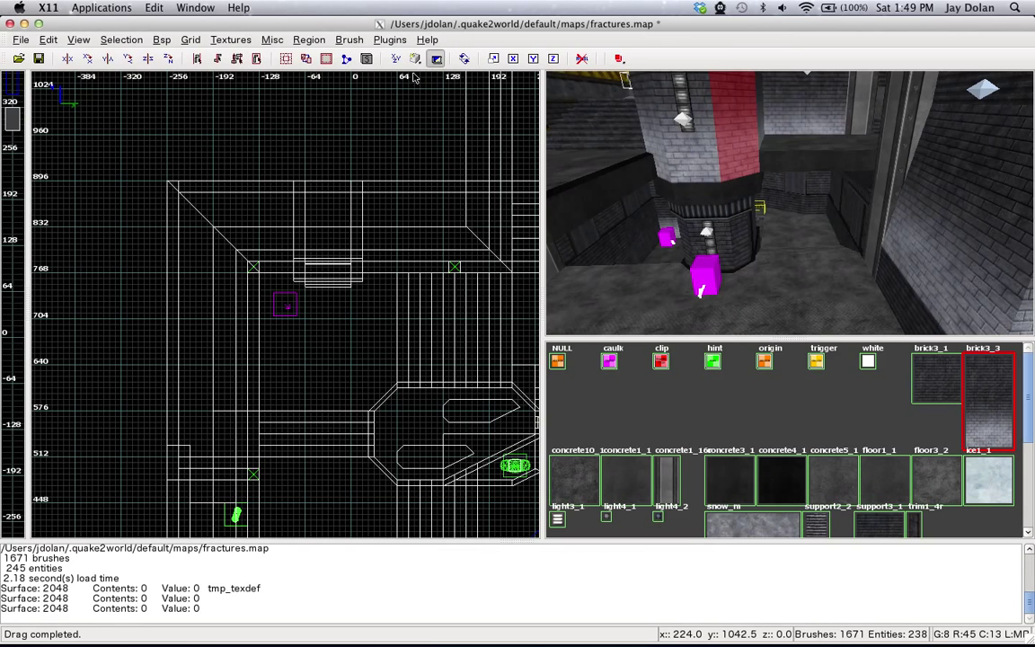